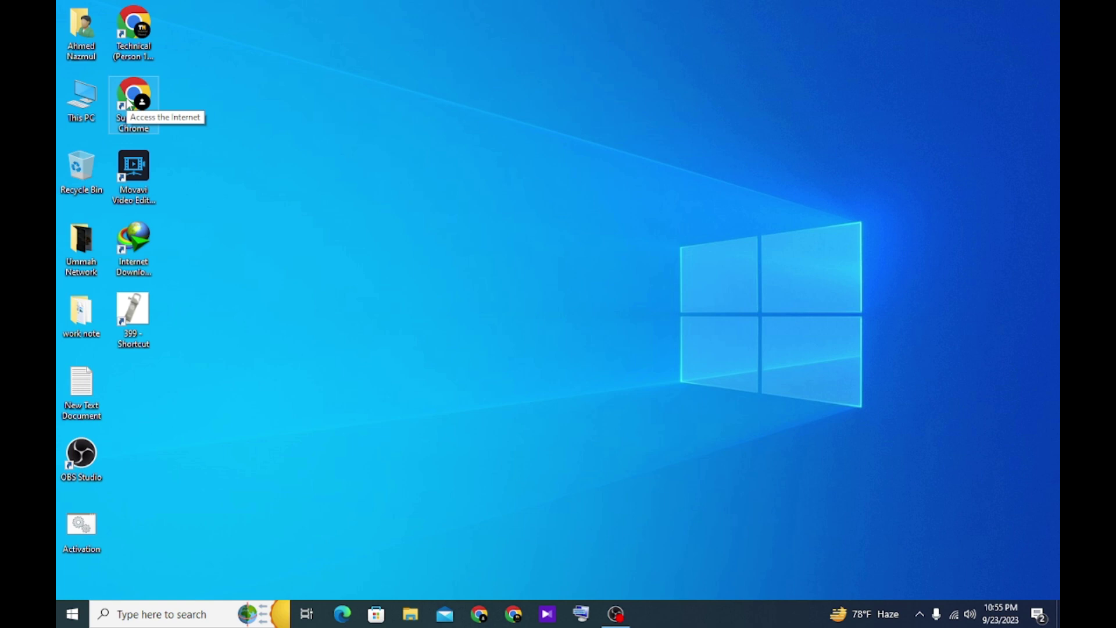
{"action": "right_click", "coordinate": [514, 230]}
{"action": "left_click", "coordinate": [541, 268]}
{"action": "right_click", "coordinate": [519, 224]}
{"action": "left_click", "coordinate": [547, 262]}
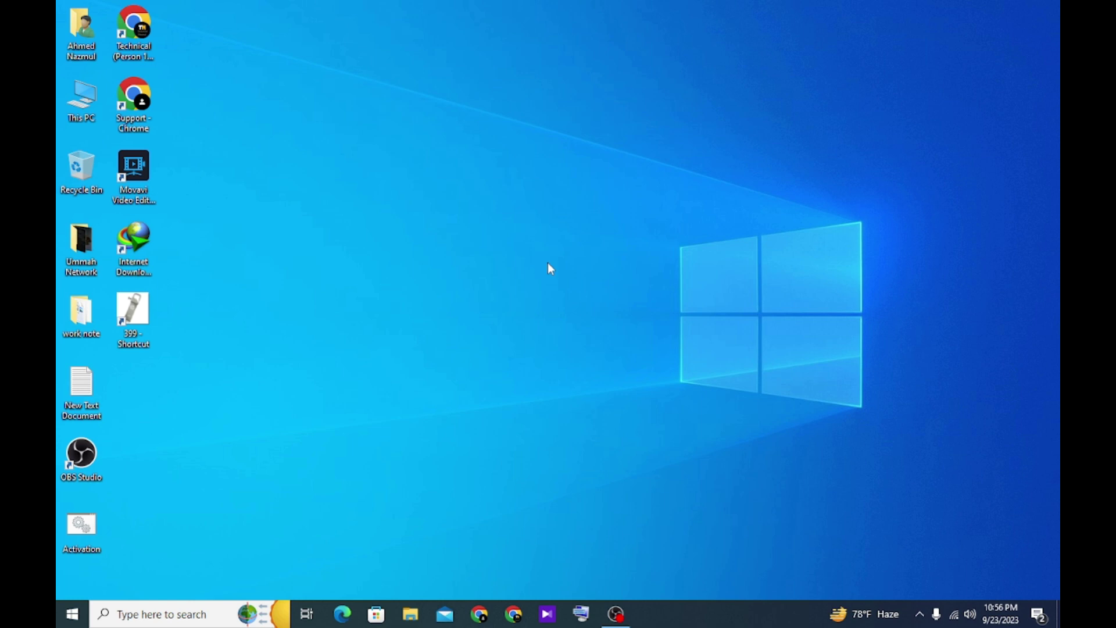
{"action": "right_click", "coordinate": [505, 227]}
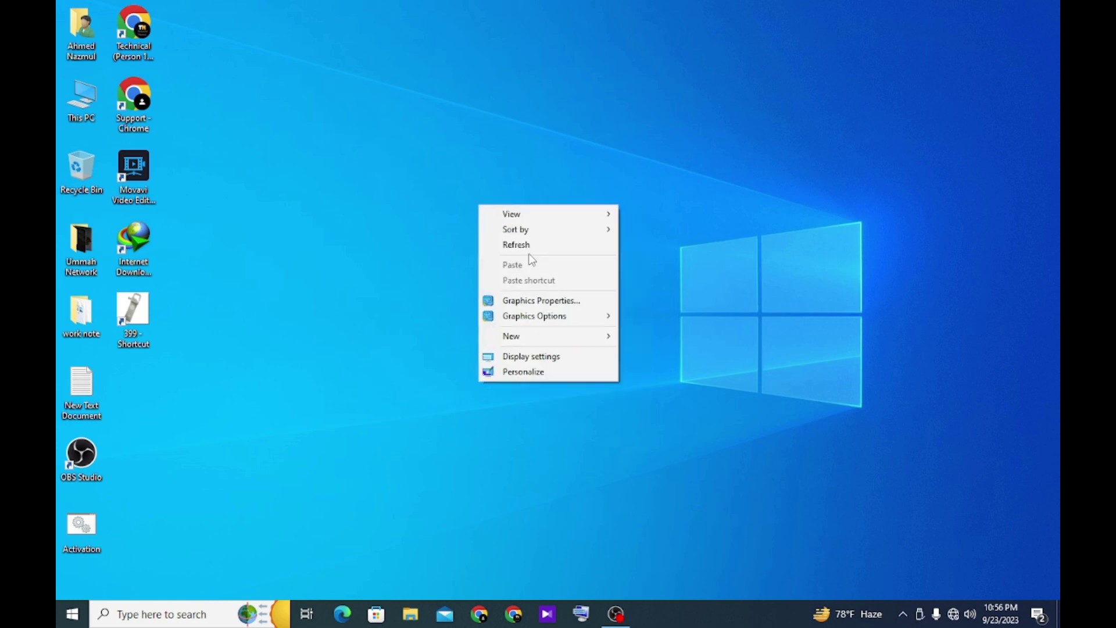
{"action": "left_click", "coordinate": [529, 256]}
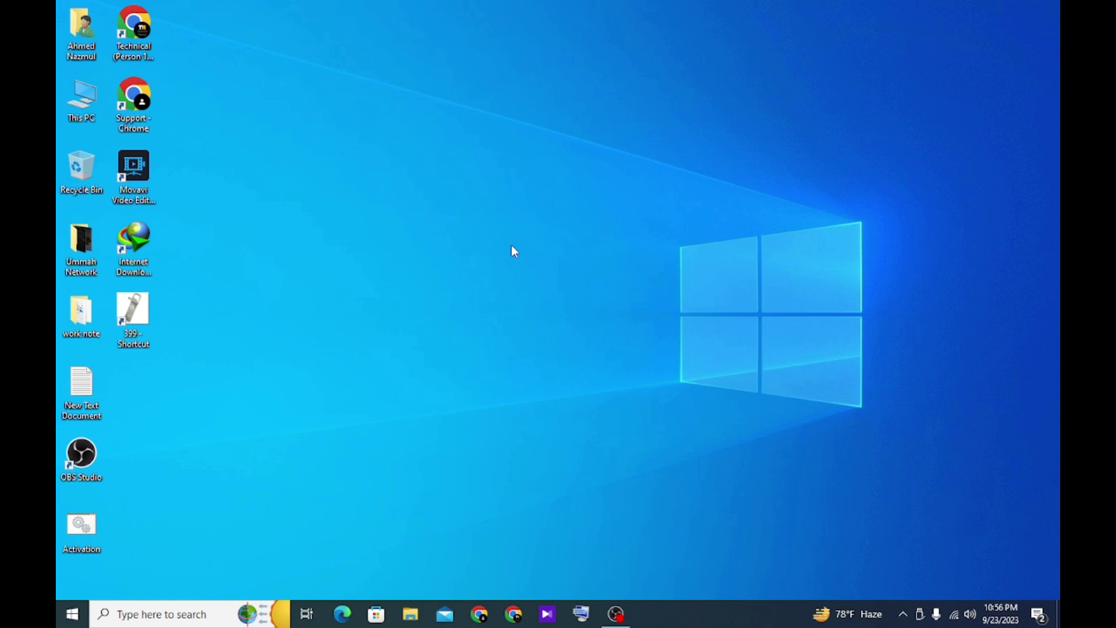
{"action": "right_click", "coordinate": [448, 263]}
{"action": "left_click", "coordinate": [501, 305]}
{"action": "right_click", "coordinate": [471, 233]}
{"action": "left_click", "coordinate": [511, 276]}
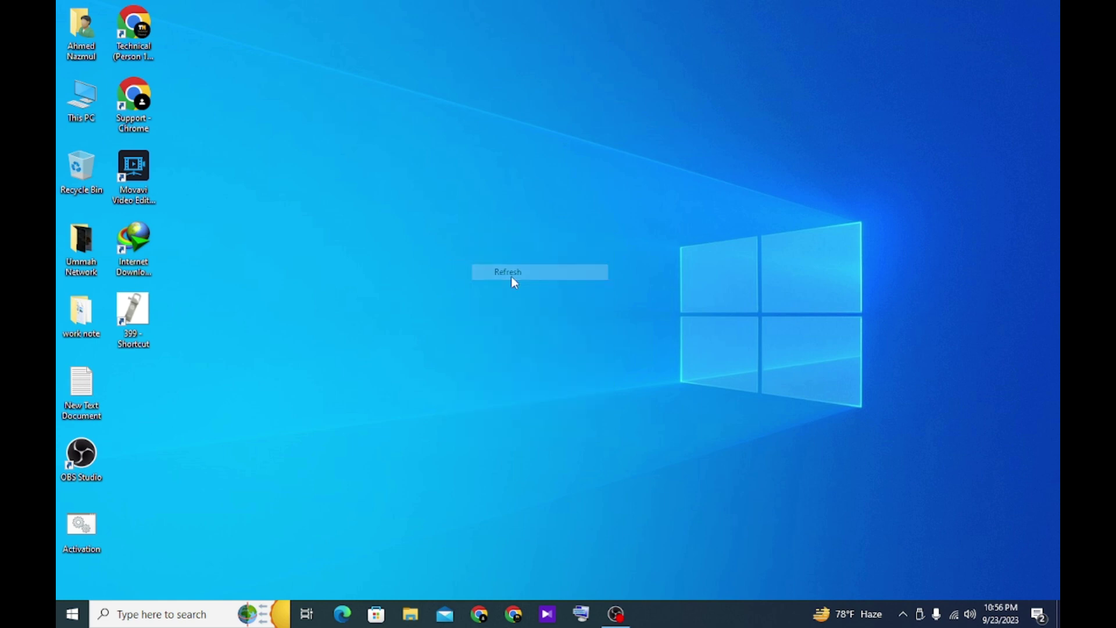
{"action": "right_click", "coordinate": [487, 204]}
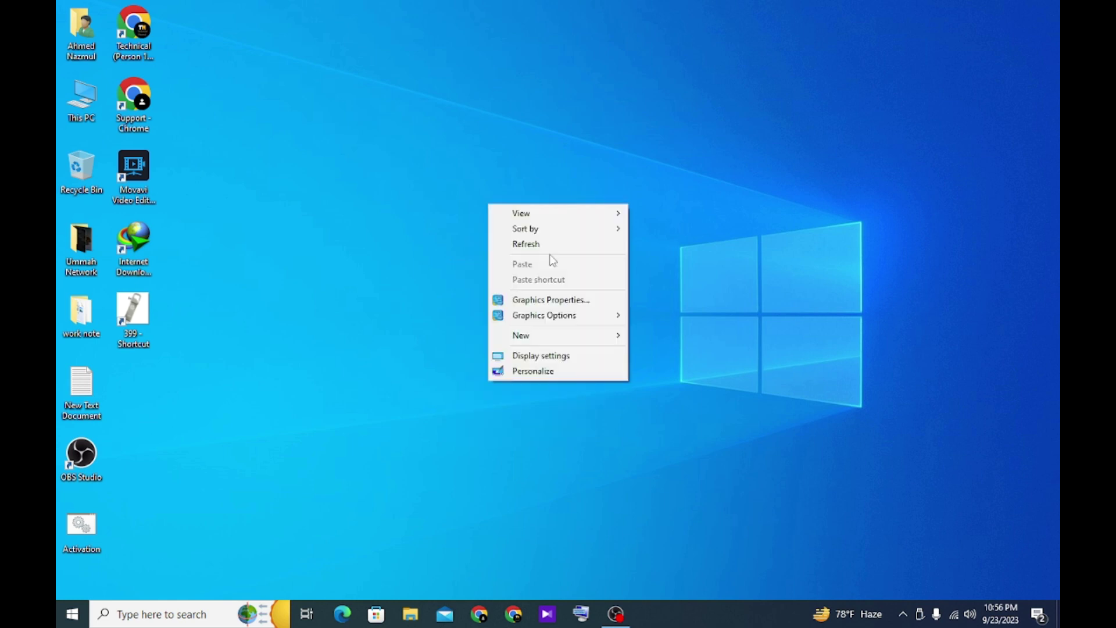
{"action": "left_click", "coordinate": [556, 246]}
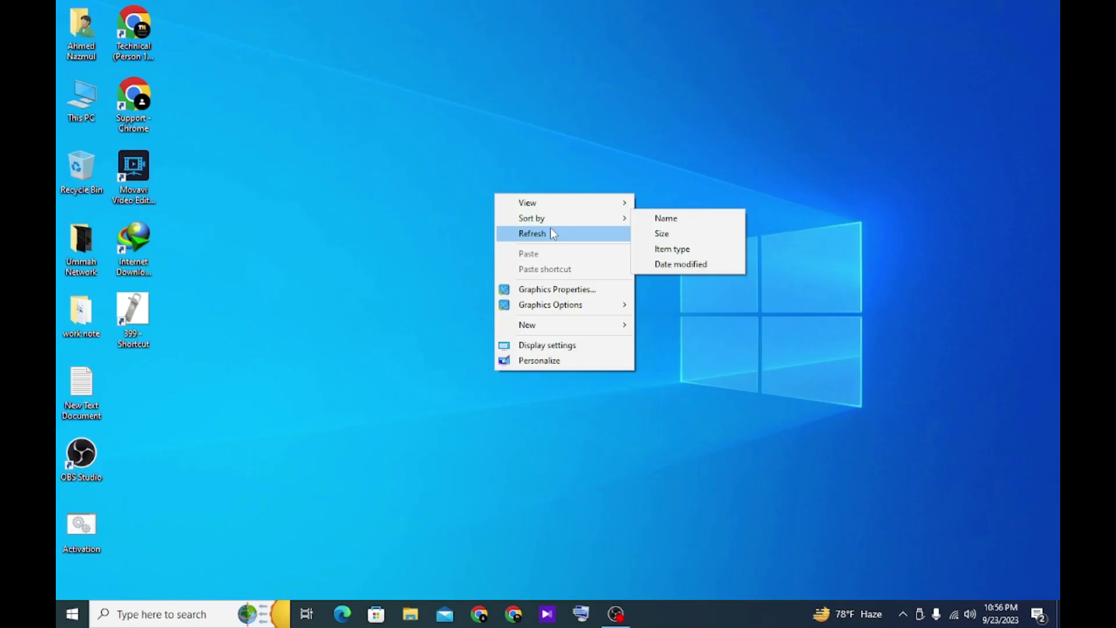
{"action": "left_click", "coordinate": [550, 229]}
{"action": "right_click", "coordinate": [444, 132]}
{"action": "left_click", "coordinate": [490, 172]}
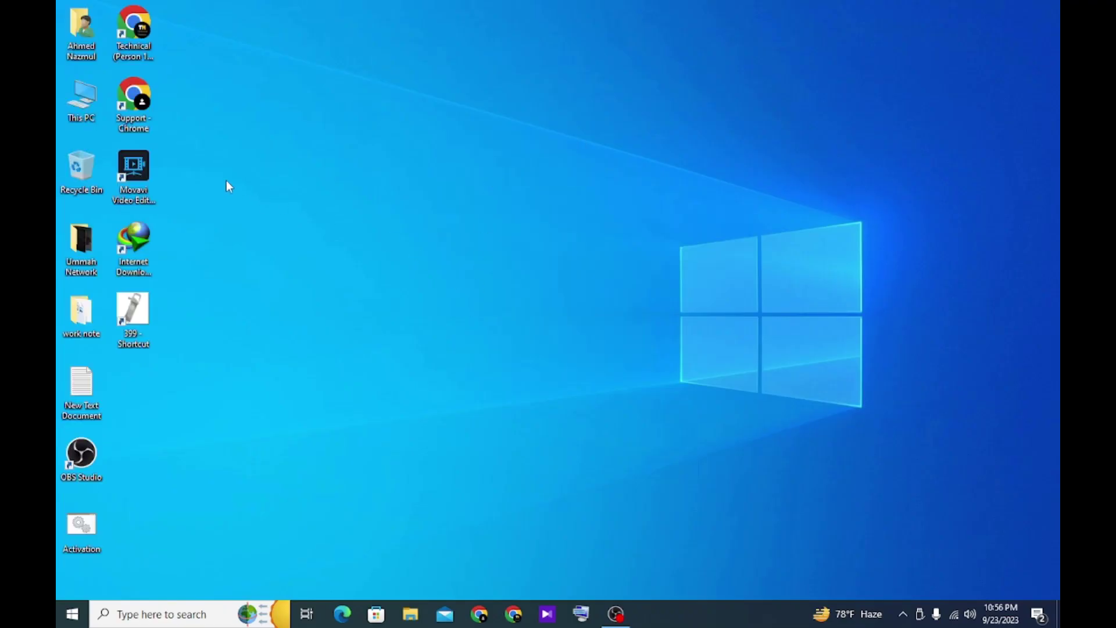
- Open the Support Chrome profile and search the web for "memu"
{"action": "double_click", "coordinate": [146, 120]}
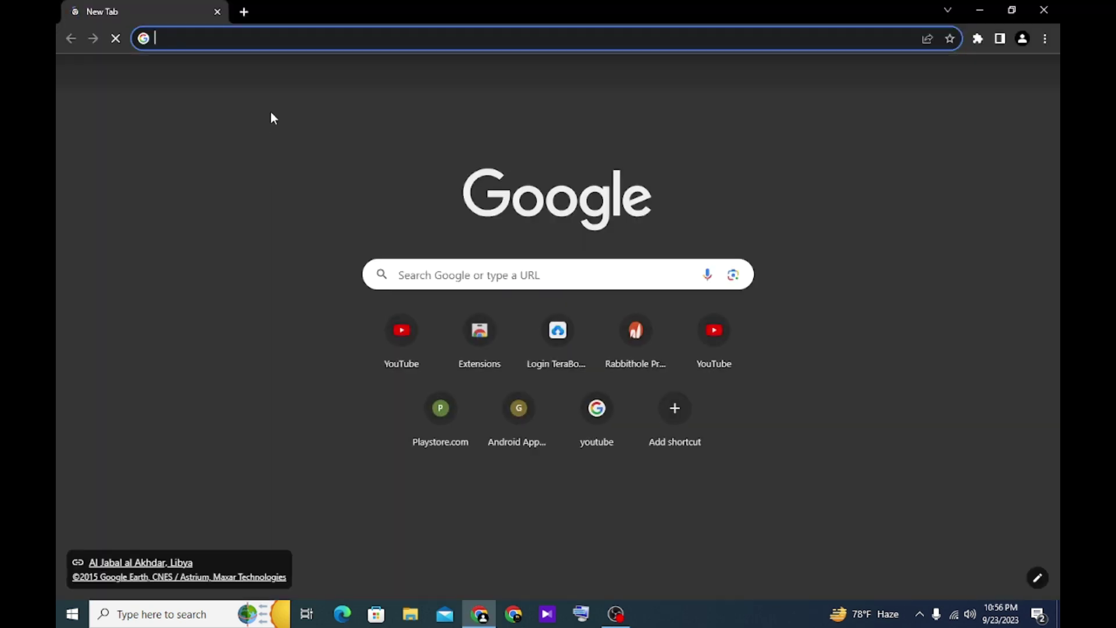
{"action": "left_click", "coordinate": [294, 38]}
{"action": "left_click", "coordinate": [275, 333]}
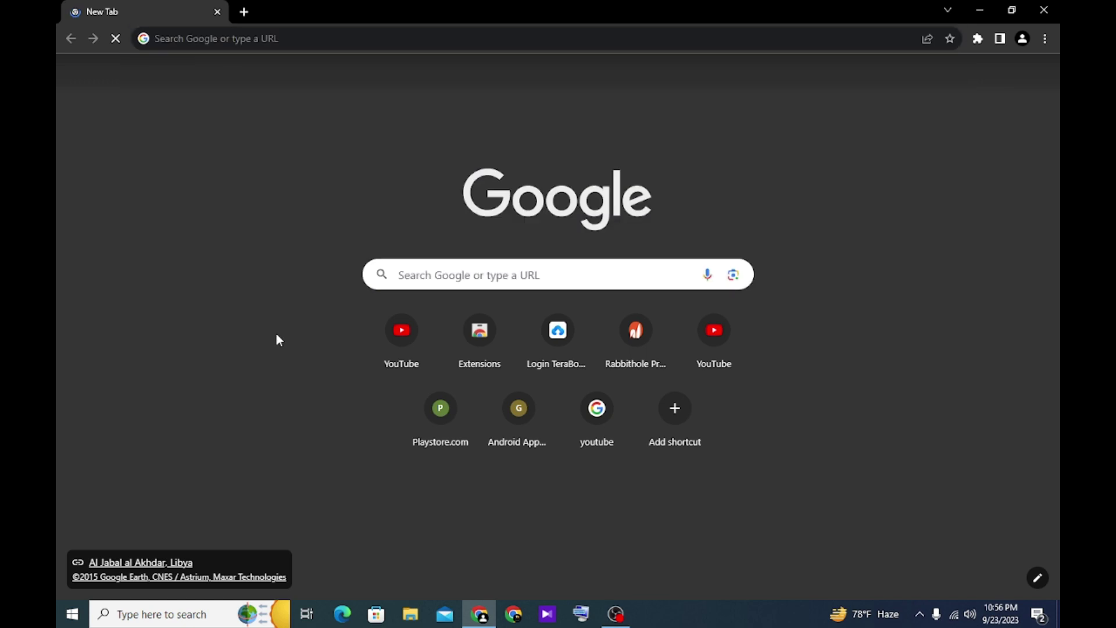
{"action": "left_click", "coordinate": [301, 46]}
{"action": "type", "text": "mem"}
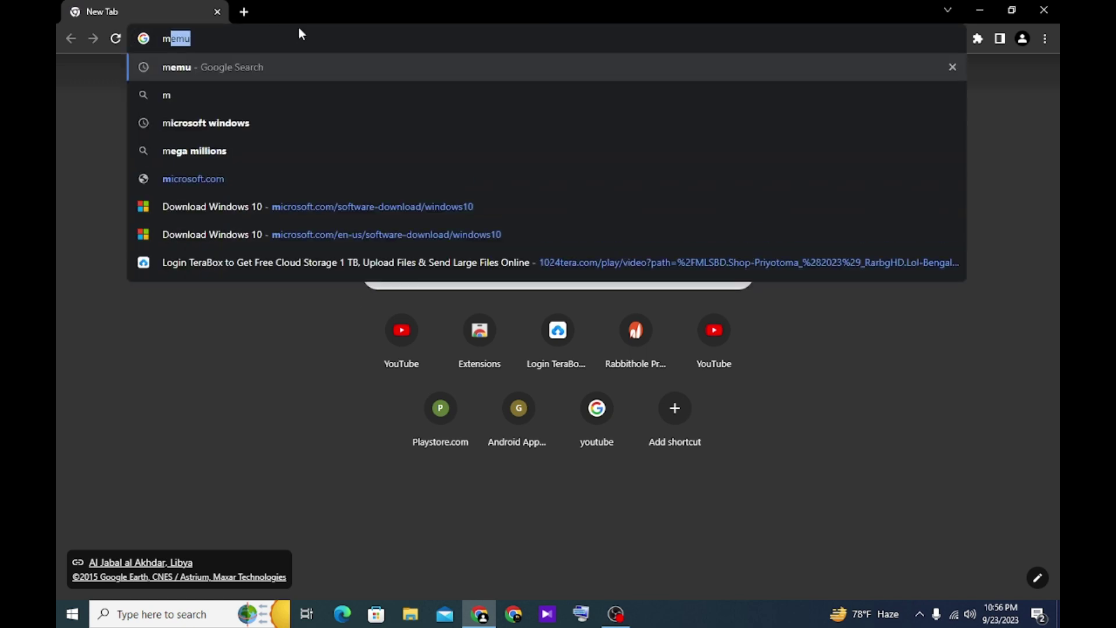
{"action": "type", "text": "u"}
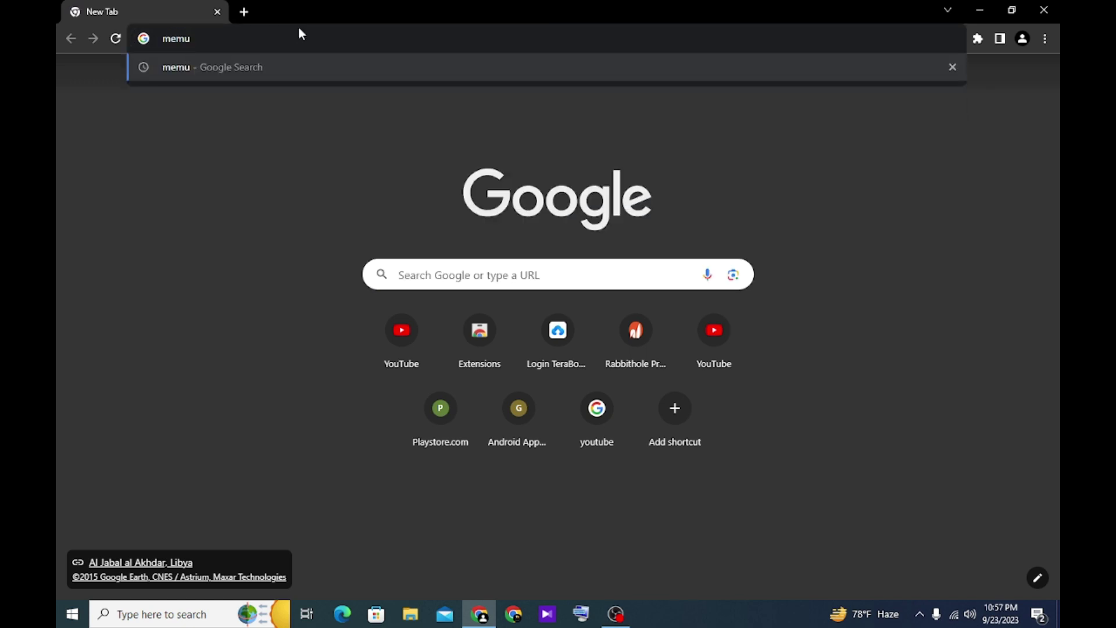
{"action": "key", "text": "Return"}
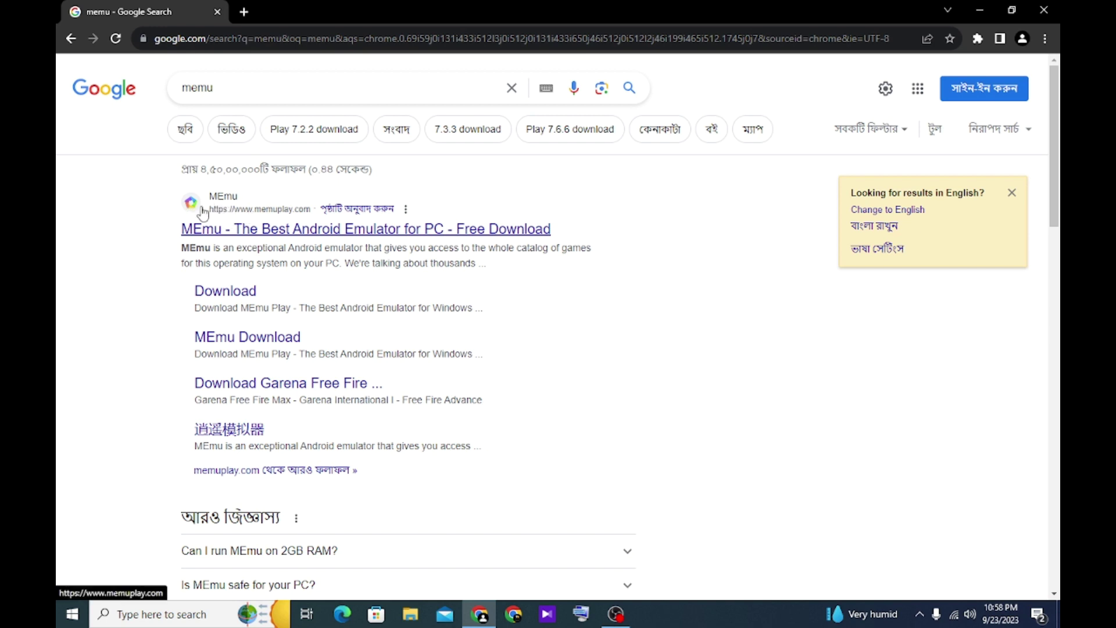
- Open the official memuplay.com site from the search results and start downloading the MEmu offline installer
{"action": "left_click", "coordinate": [274, 240]}
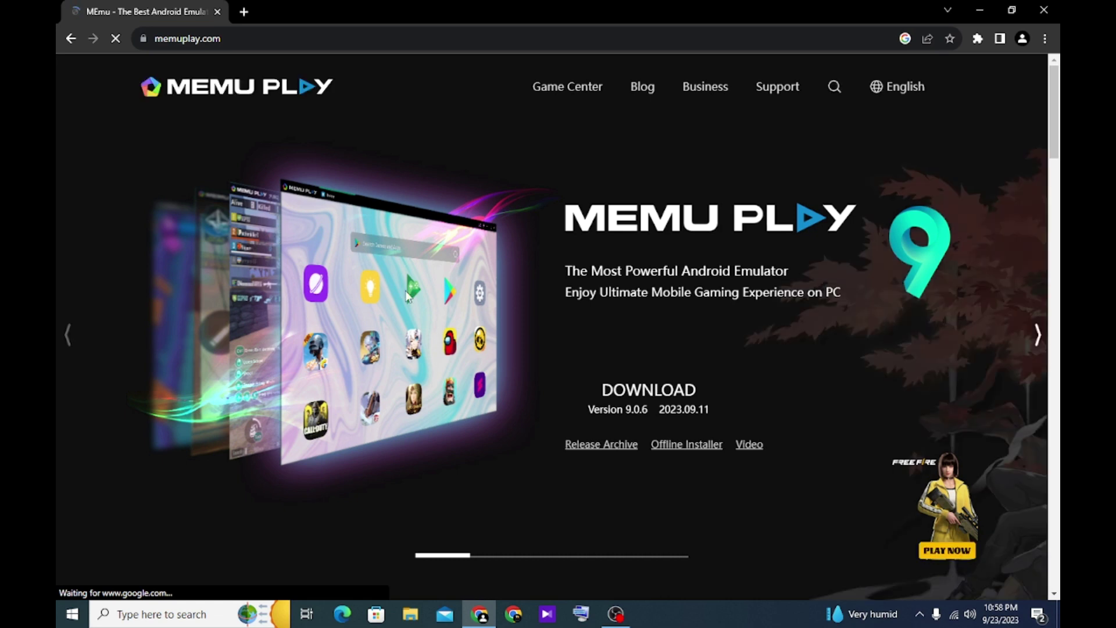
{"action": "scroll", "coordinate": [875, 301], "scroll_direction": "down", "scroll_amount": 2}
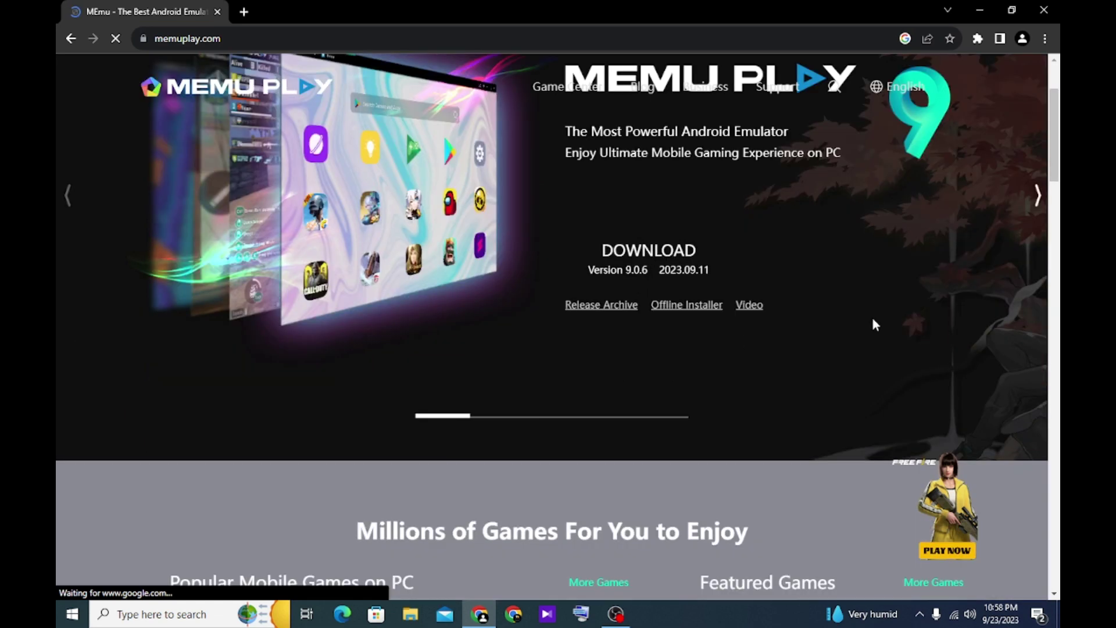
{"action": "scroll", "coordinate": [872, 319], "scroll_direction": "up", "scroll_amount": 2}
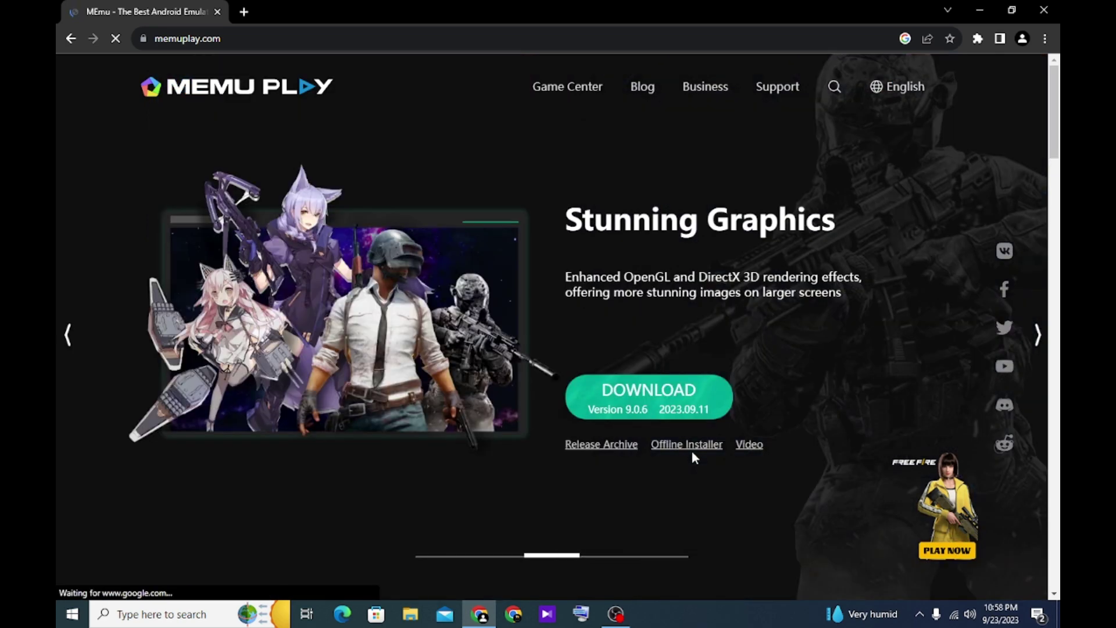
{"action": "left_click", "coordinate": [701, 446]}
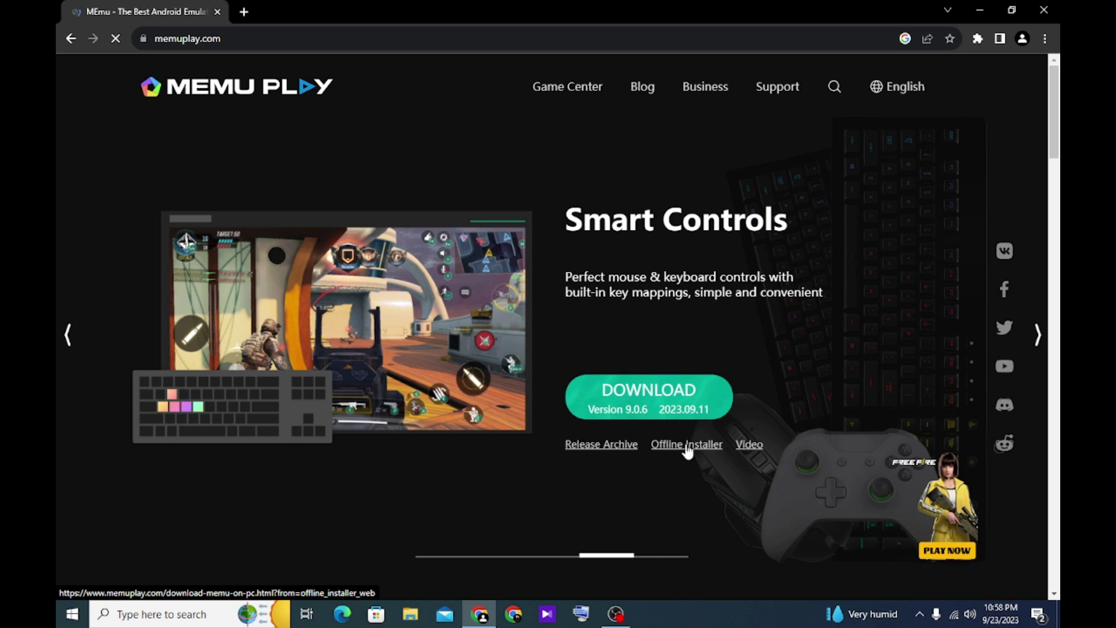
{"action": "left_click", "coordinate": [687, 446]}
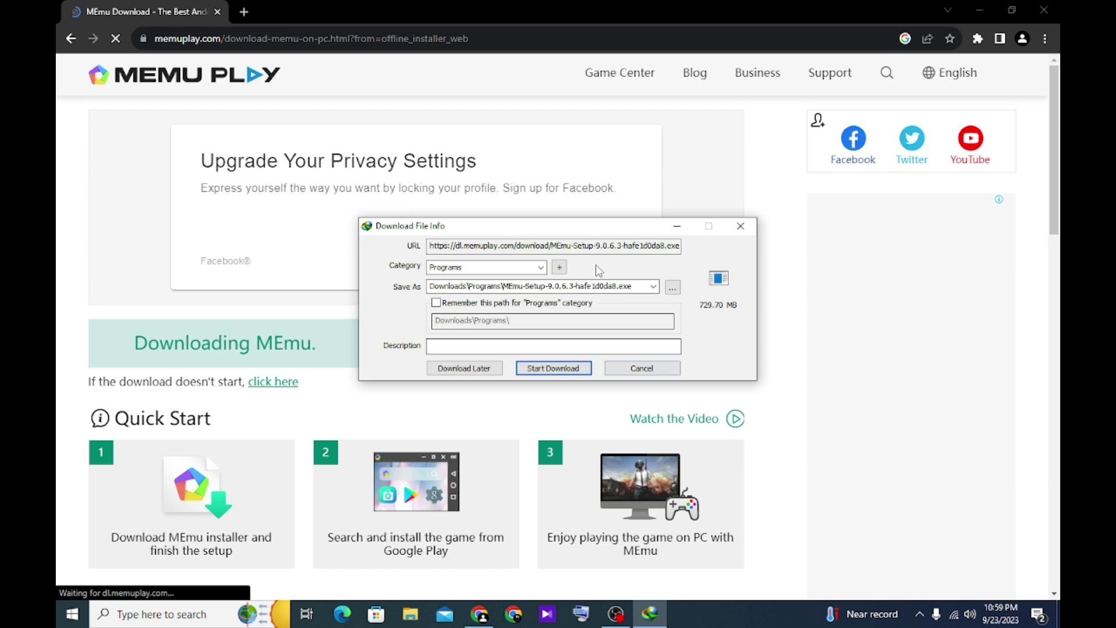
{"action": "left_click_drag", "start_coordinate": [488, 227], "coordinate": [443, 197]}
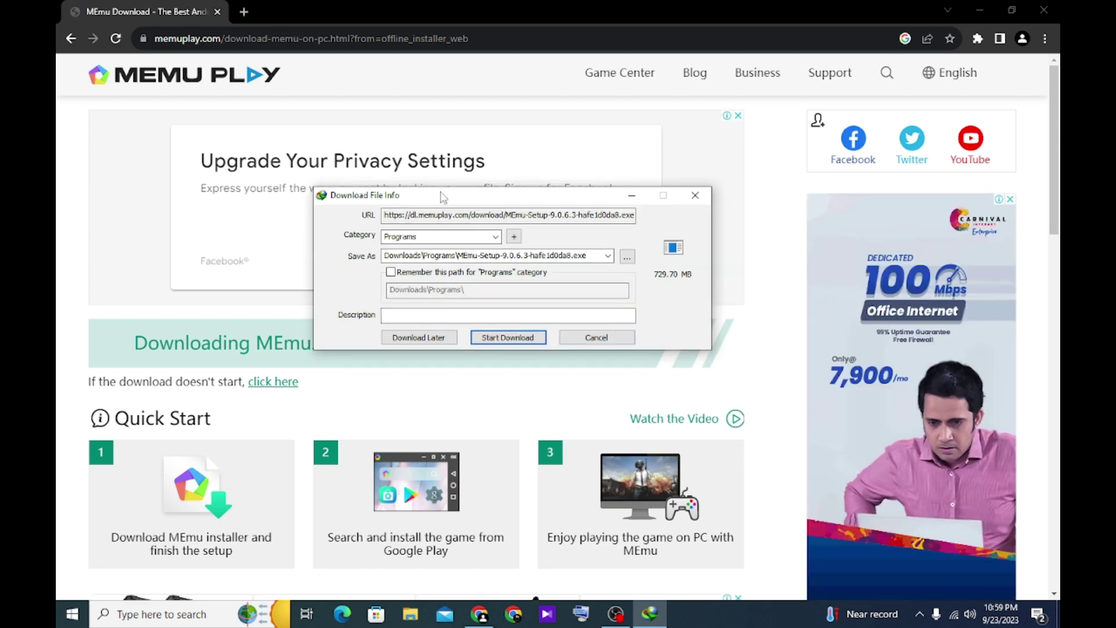
{"action": "mouse_move", "coordinate": [954, 73]}
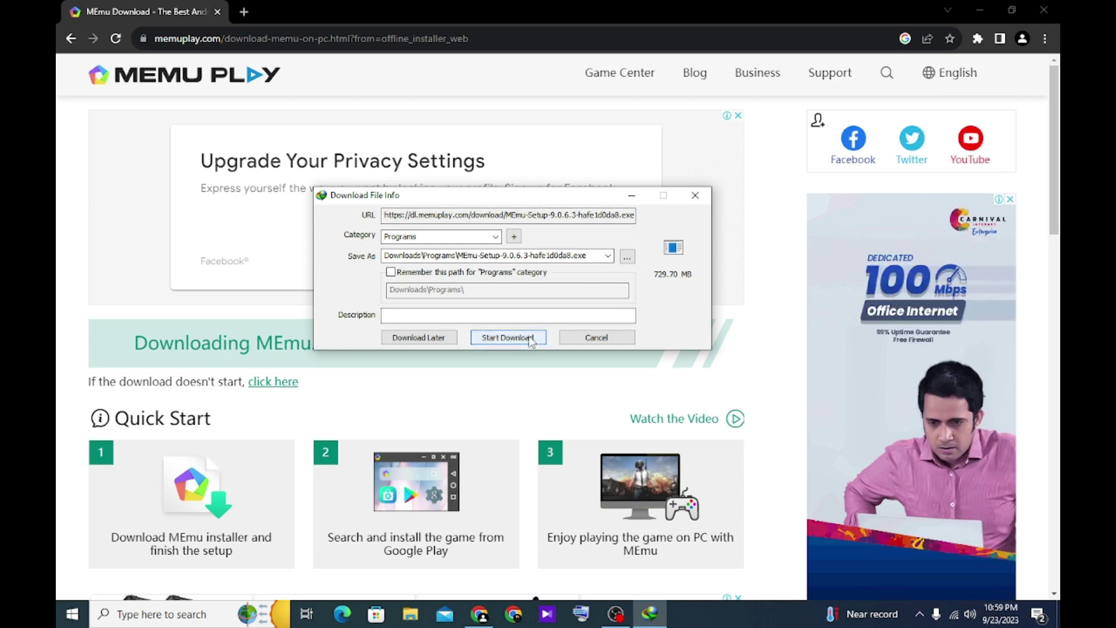
{"action": "left_click", "coordinate": [534, 338]}
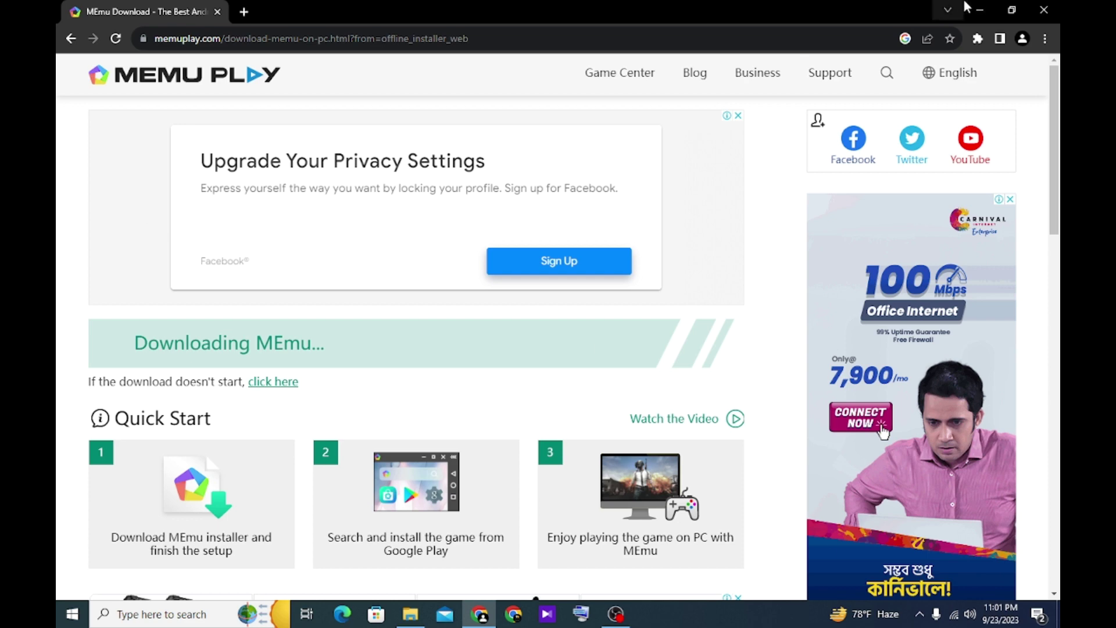
- Minimize the browser and open the Programs folder inside the user's Downloads folder
{"action": "left_click", "coordinate": [980, 9]}
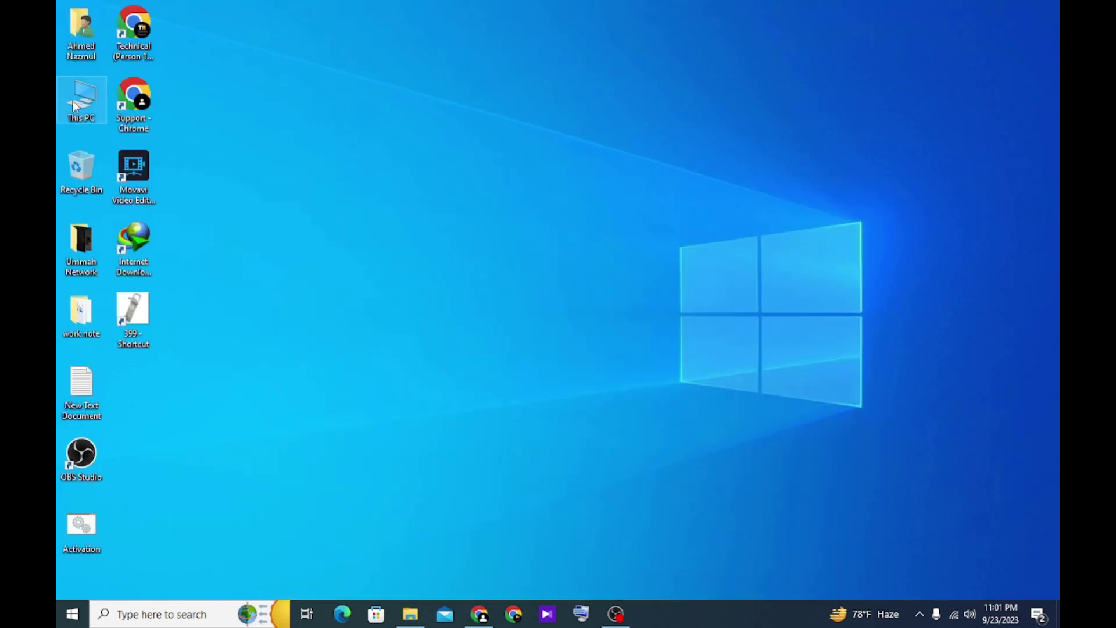
{"action": "double_click", "coordinate": [84, 22]}
{"action": "double_click", "coordinate": [494, 172]}
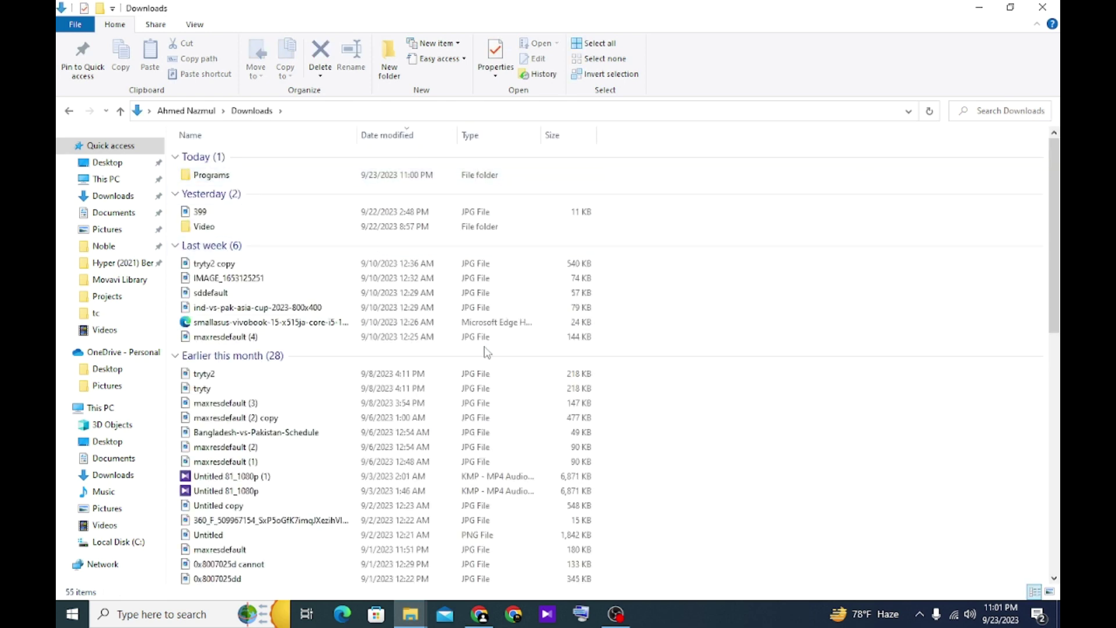
{"action": "double_click", "coordinate": [219, 176]}
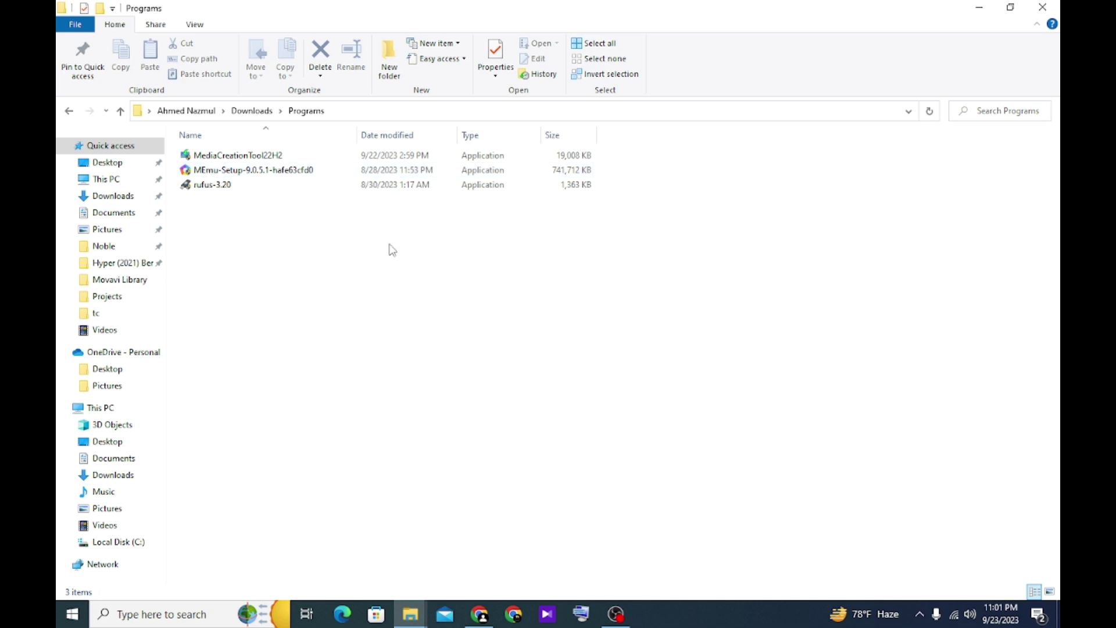
- Disconnect the computer from its current Wi-Fi network
{"action": "left_click", "coordinate": [953, 617]}
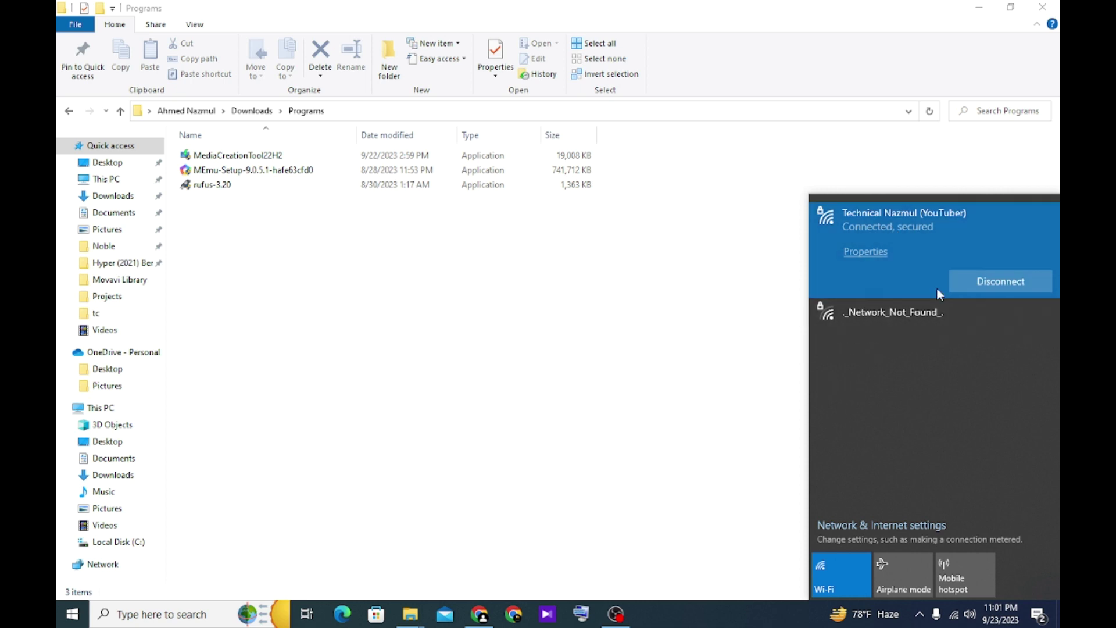
{"action": "left_click", "coordinate": [994, 282]}
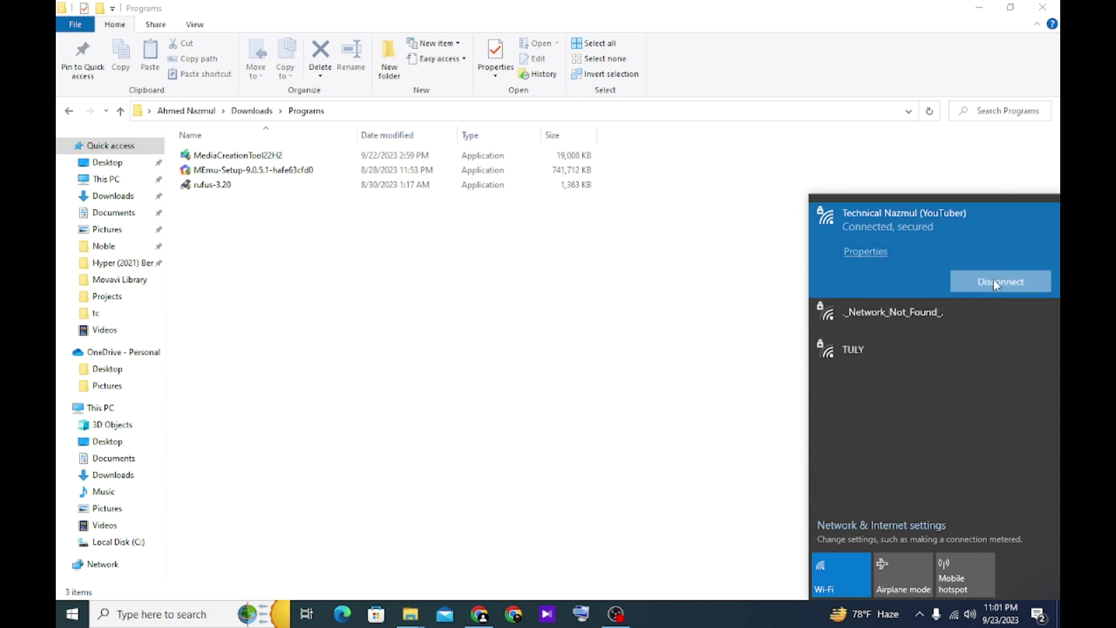
{"action": "left_click", "coordinate": [726, 299]}
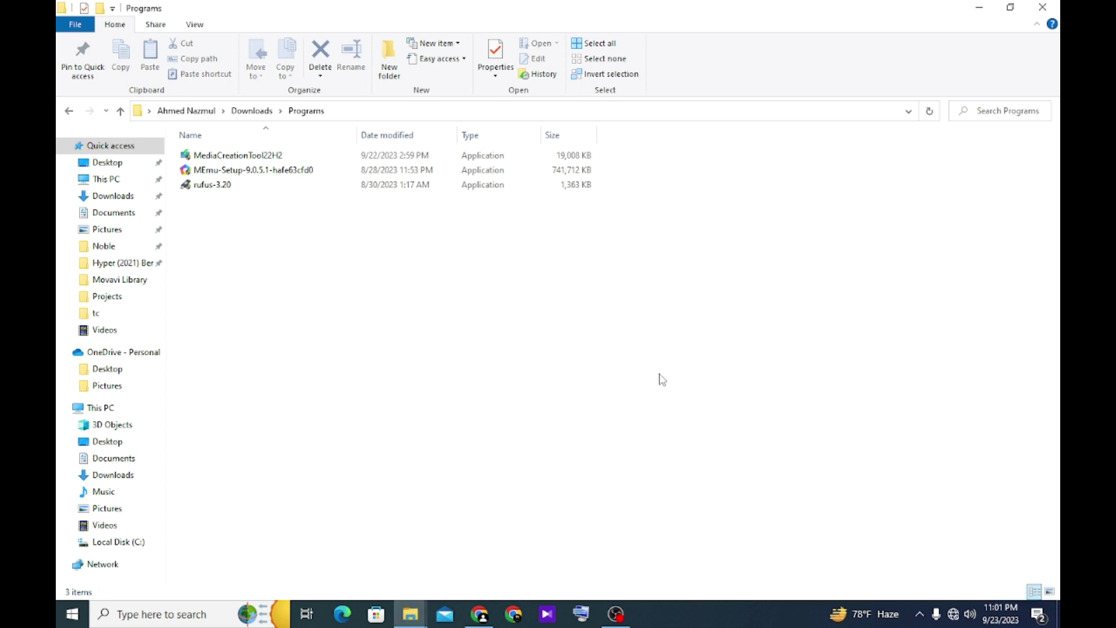
- Run the MEmu-Setup-9.0.5.1 installer and start the quick installation of MEmu Play 9
{"action": "left_click", "coordinate": [227, 175]}
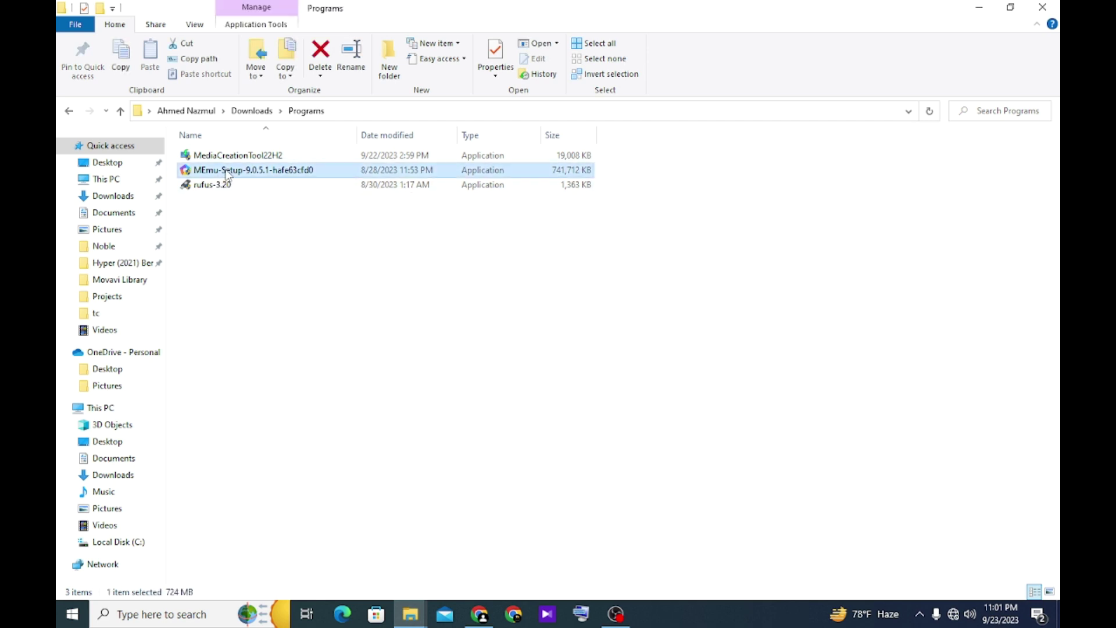
{"action": "right_click", "coordinate": [227, 174]}
{"action": "left_click", "coordinate": [267, 195]}
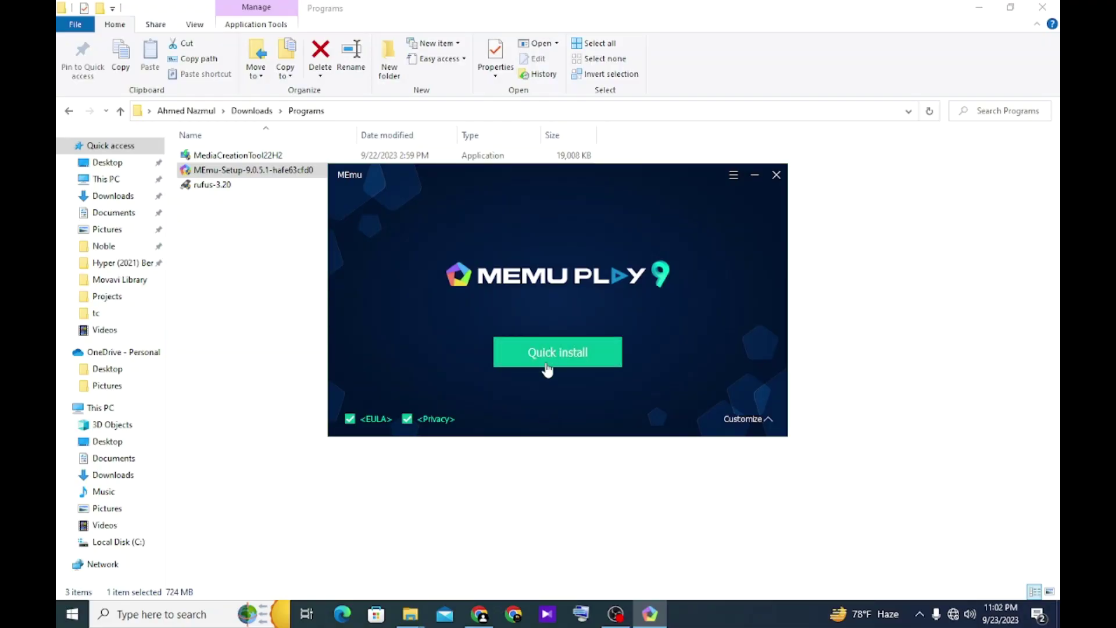
{"action": "left_click", "coordinate": [546, 360]}
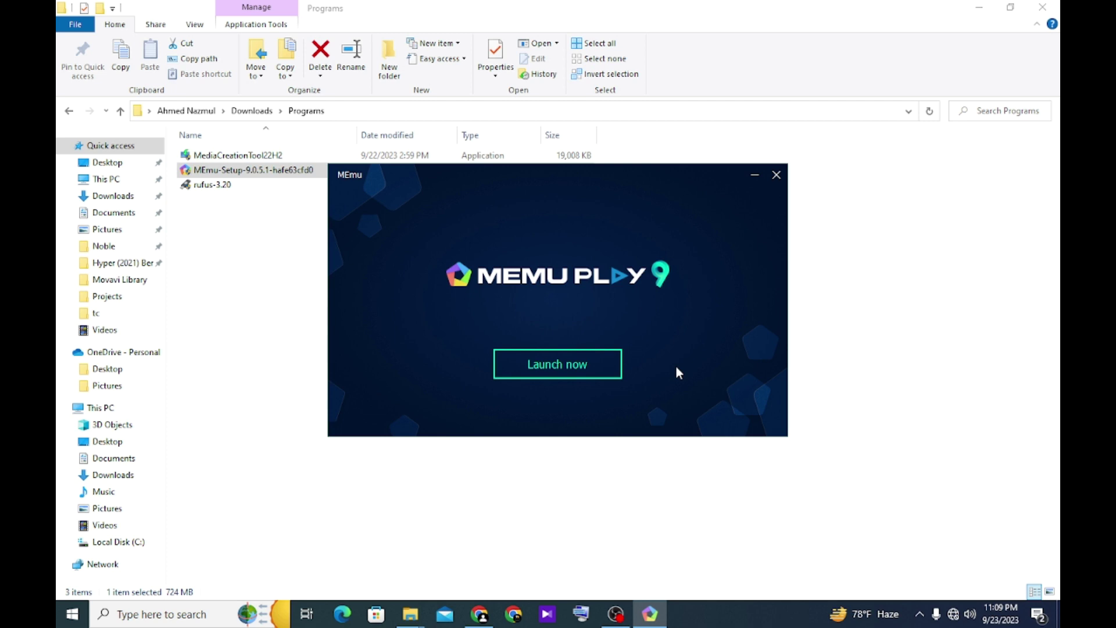
{"action": "right_click", "coordinate": [709, 616]}
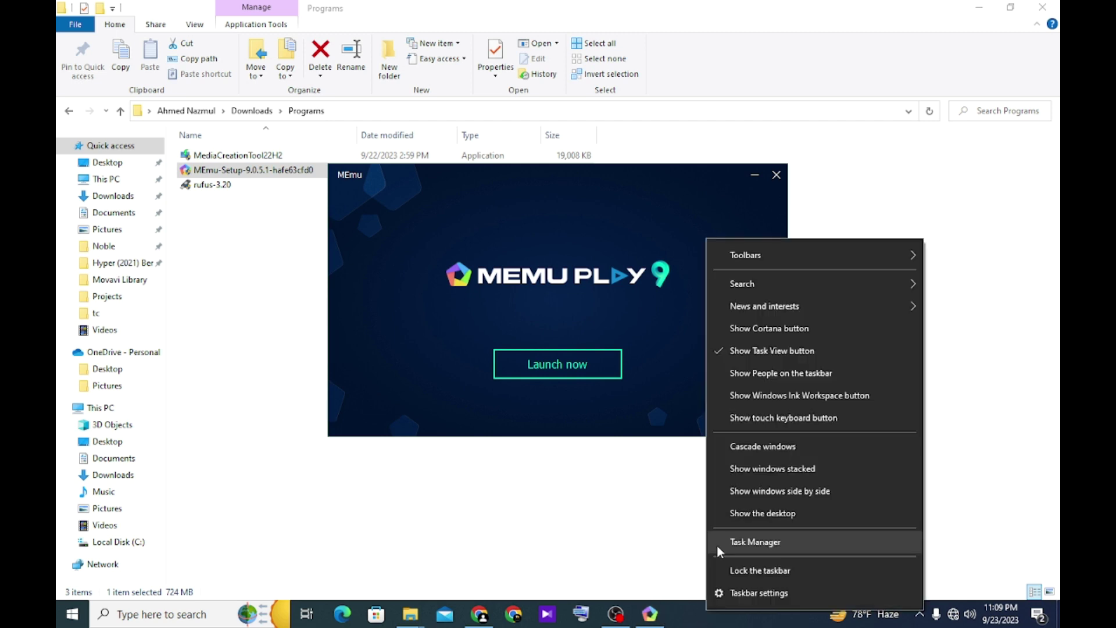
{"action": "left_click", "coordinate": [749, 548]}
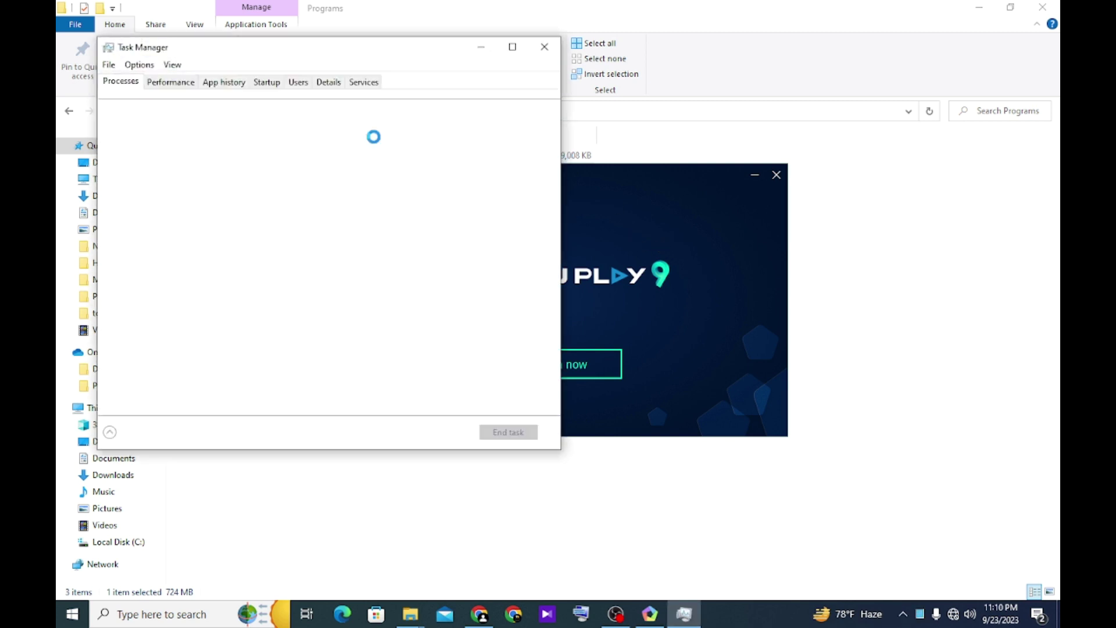
{"action": "left_click", "coordinate": [544, 46]}
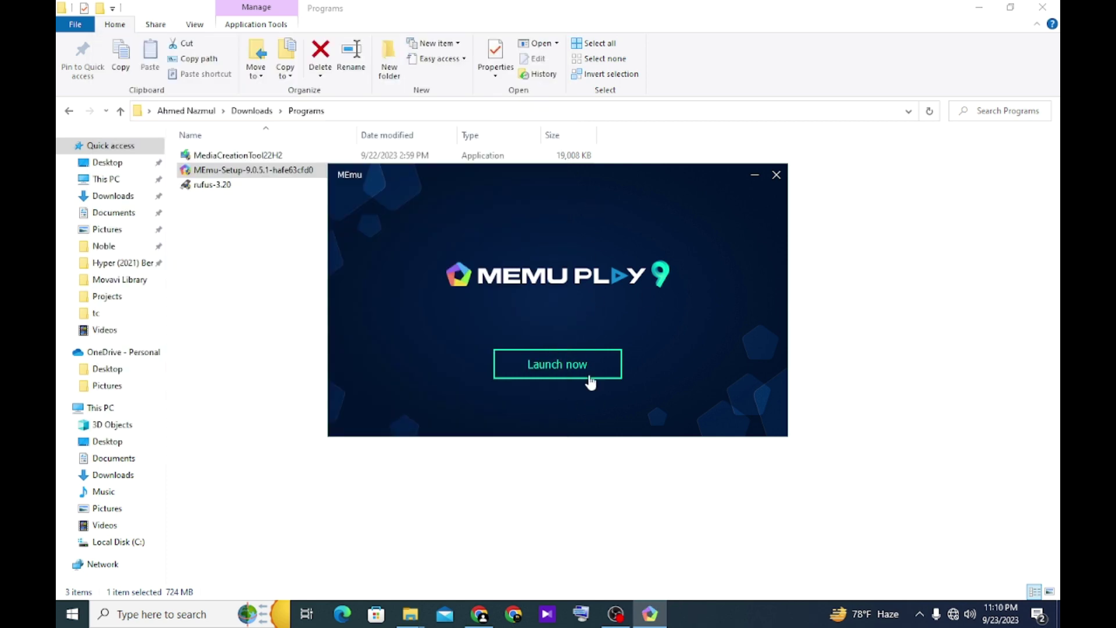
- Minimize the Programs folder window and launch MEmu from the finished installer
{"action": "left_click", "coordinate": [980, 7]}
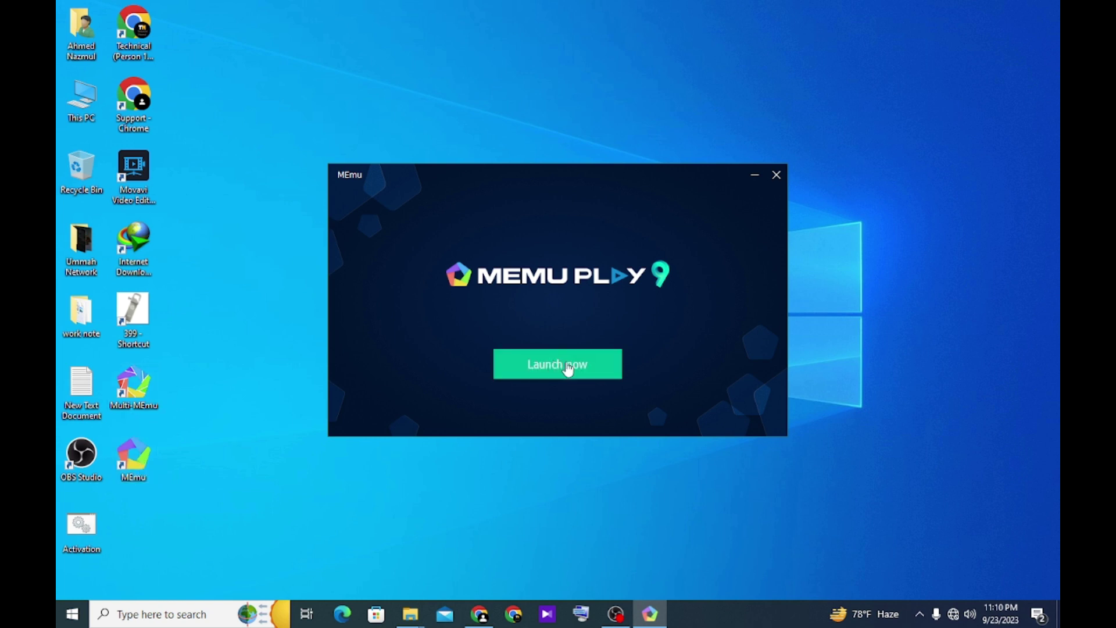
{"action": "left_click", "coordinate": [572, 366]}
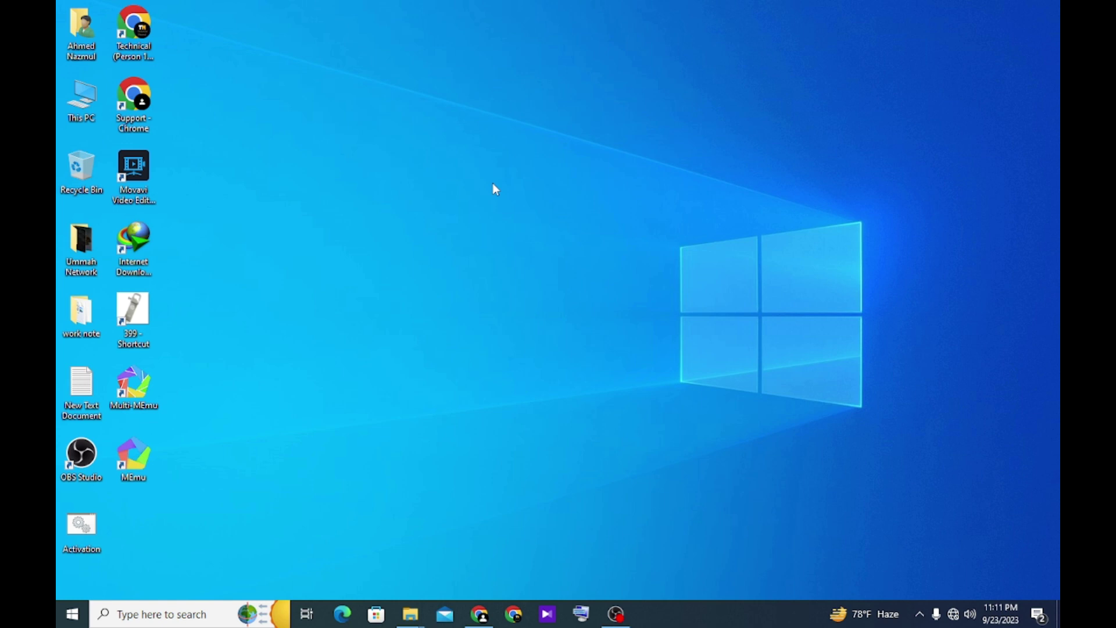
{"action": "right_click", "coordinate": [441, 175]}
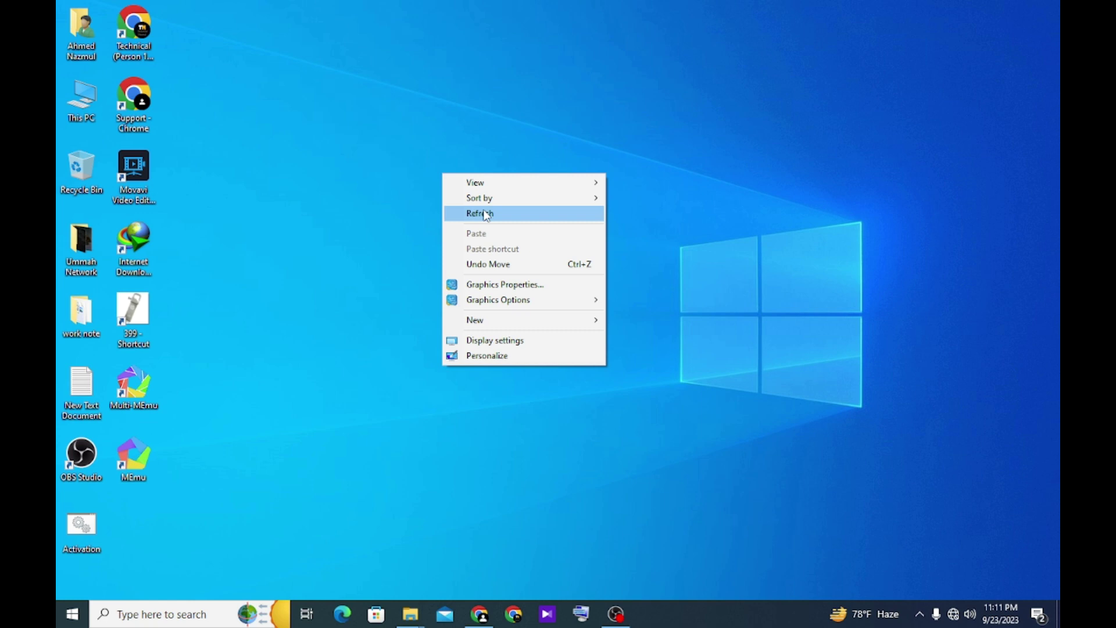
{"action": "left_click", "coordinate": [492, 215]}
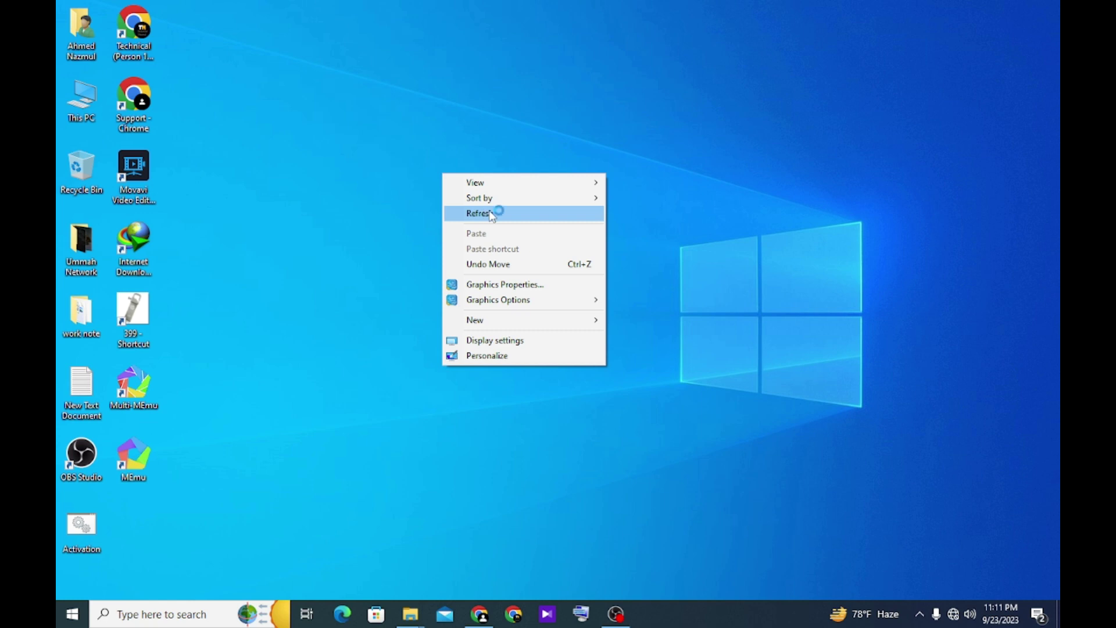